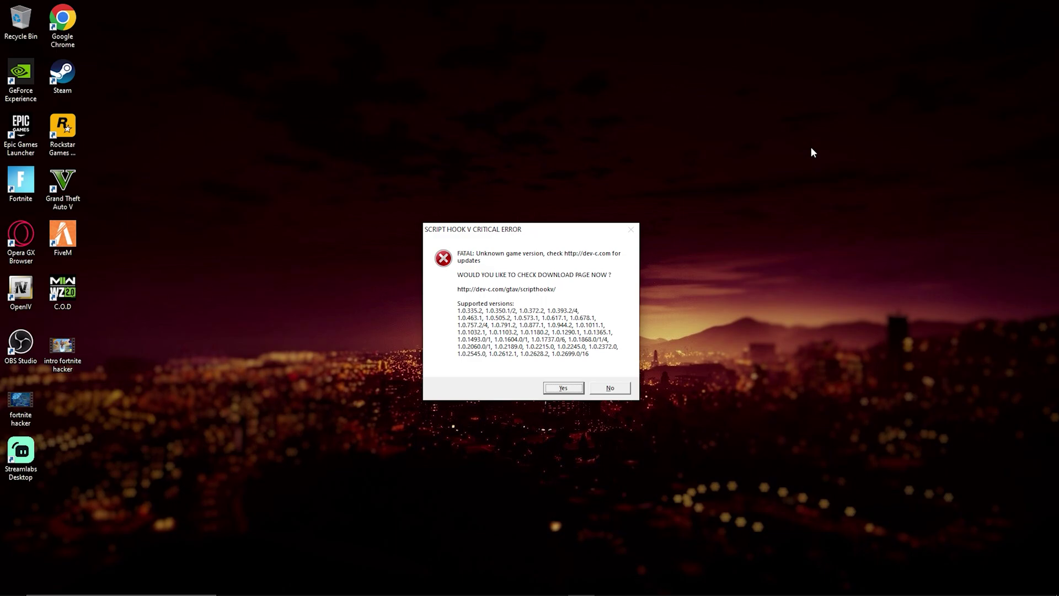
Reposition the Script Hook V error dialog on the desktop
mouse_move(515, 235)
left_mouse_down()
mouse_move(444, 264)
mouse_move(531, 248)
mouse_move(522, 245)
left_mouse_up()
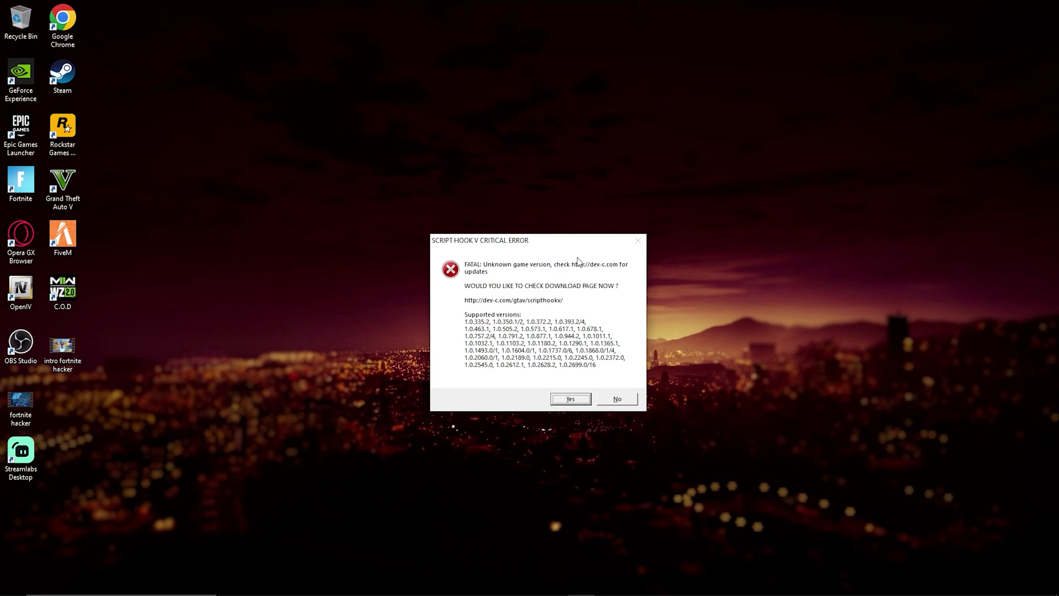
mouse_move(523, 242)
left_mouse_down()
mouse_move(544, 231)
mouse_move(308, 266)
mouse_move(563, 237)
mouse_move(558, 222)
mouse_move(515, 233)
mouse_move(496, 270)
mouse_move(532, 255)
left_mouse_up()
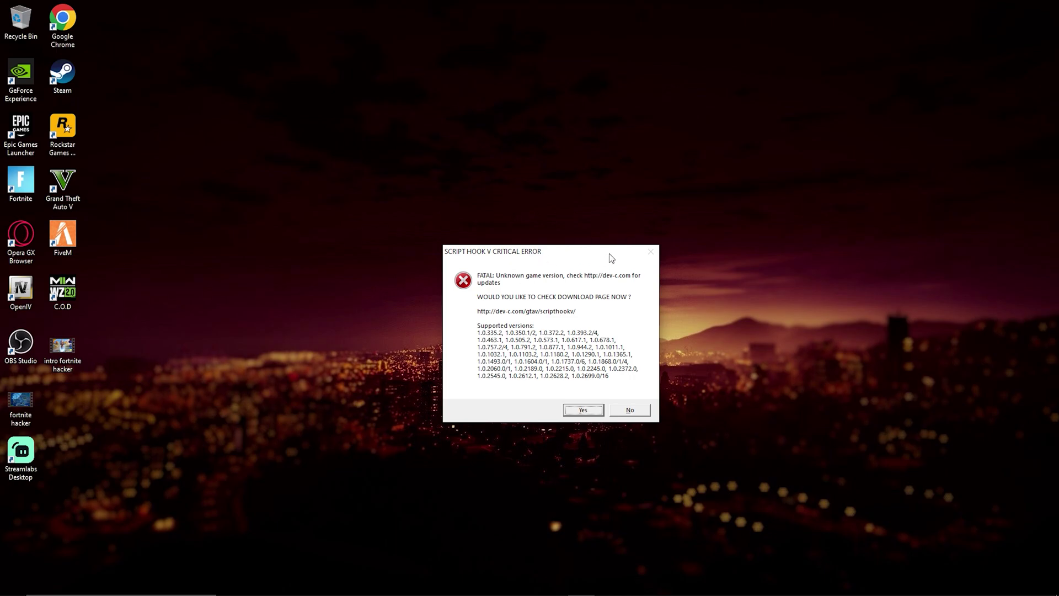
left_click_drag(546, 253, 554, 217)
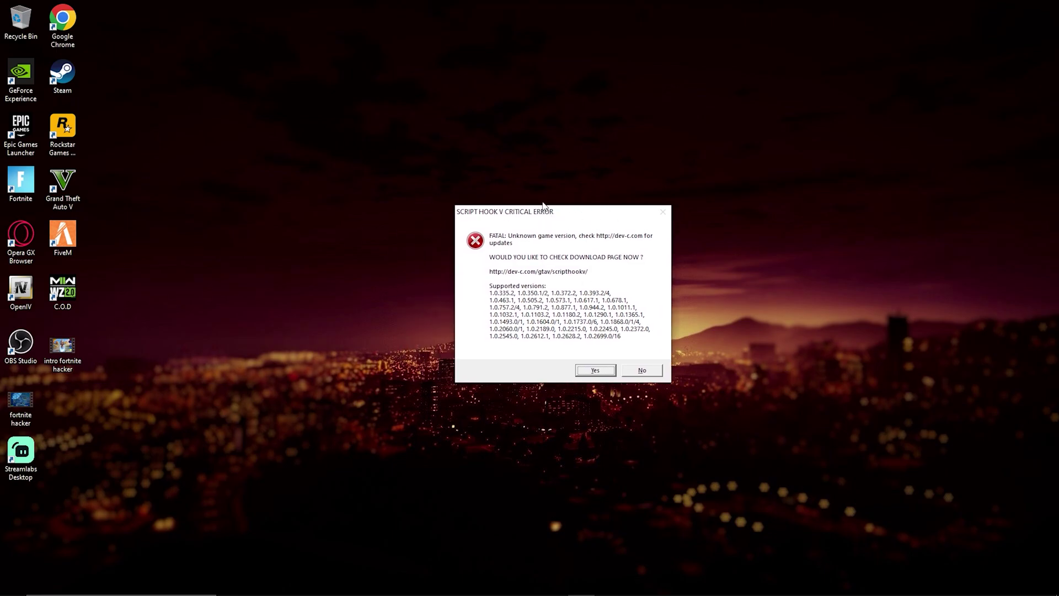
left_click_drag(529, 219, 542, 217)
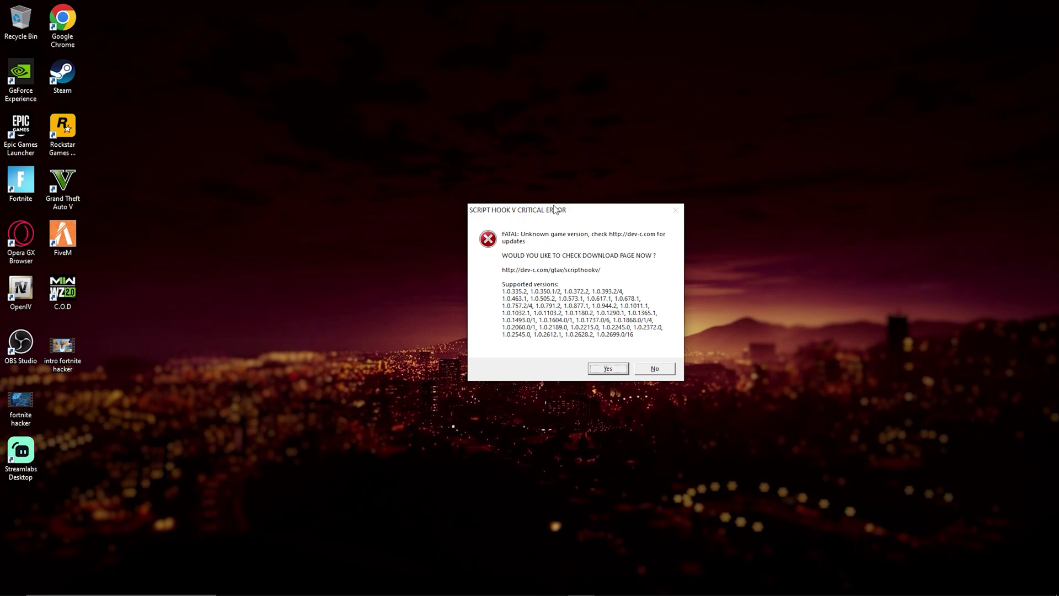
left_click_drag(555, 209, 515, 202)
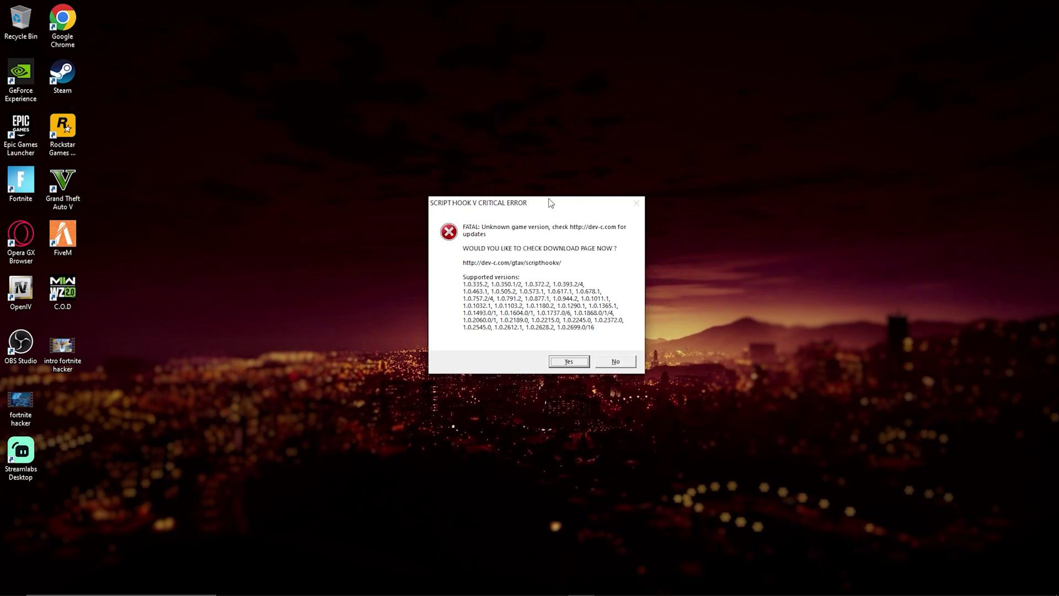
left_click_drag(537, 203, 559, 201)
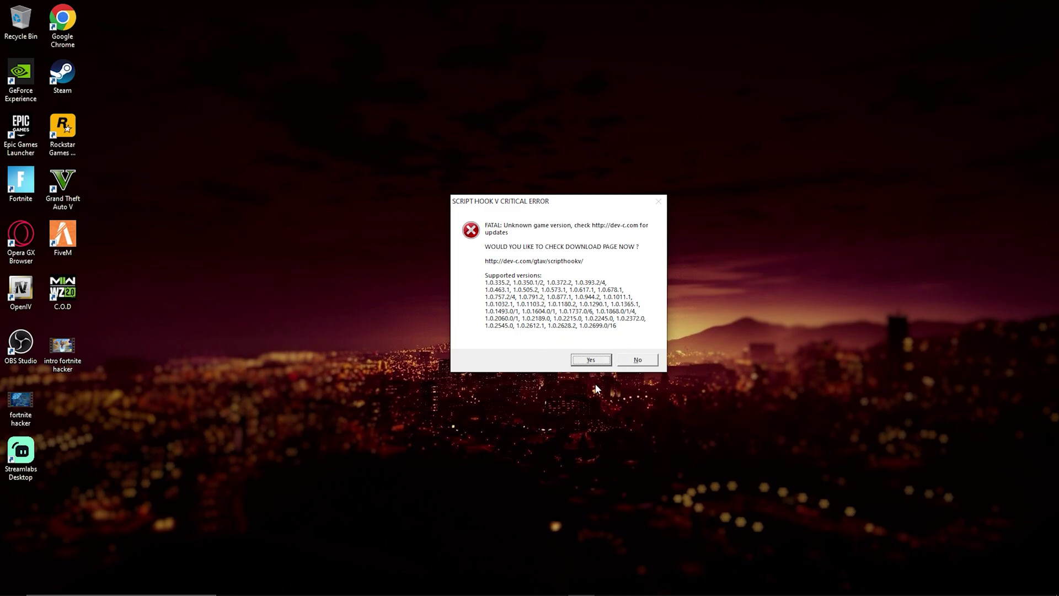
Decline the Script Hook V error and bring up the MEGA 'GTA V ALL Ver Updates' folder in Chrome
left_click(635, 359)
key("super")
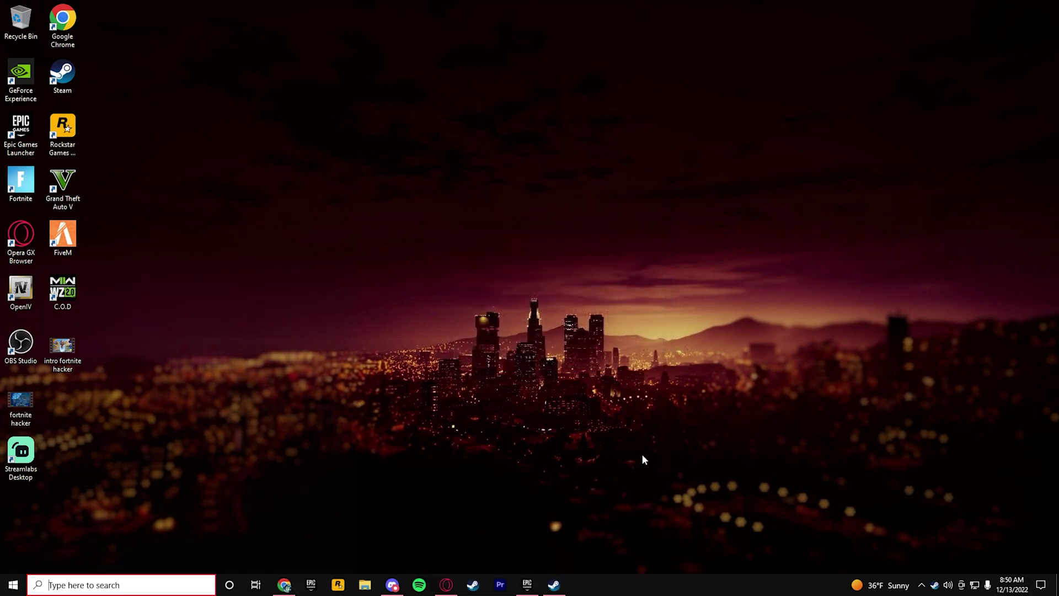
left_click(294, 593)
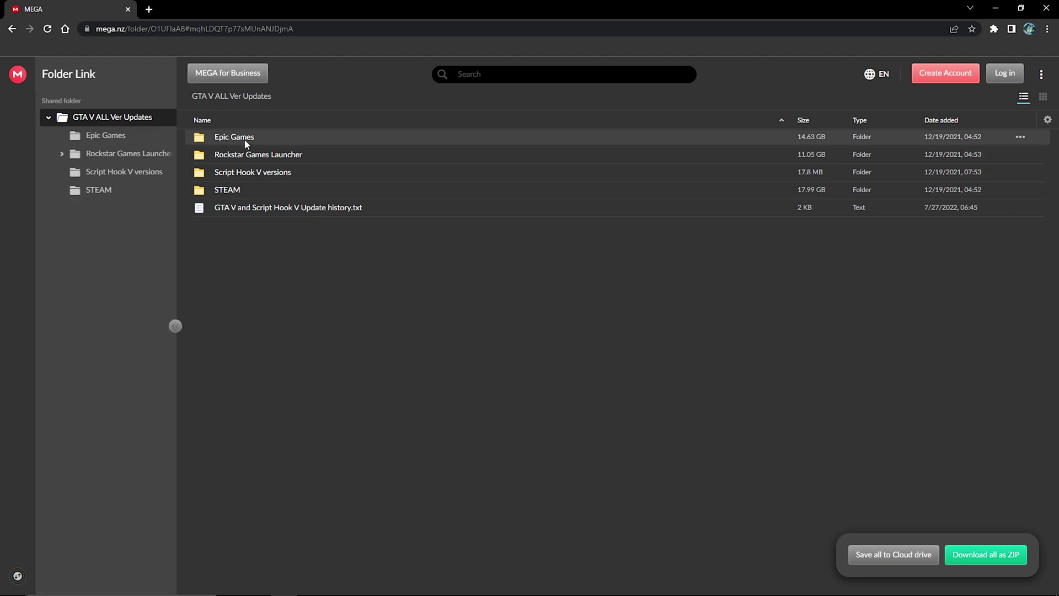
Verify Grand Theft Auto V's game files from Properties > Local Files, then return to MEGA
left_click(998, 6)
left_click(554, 585)
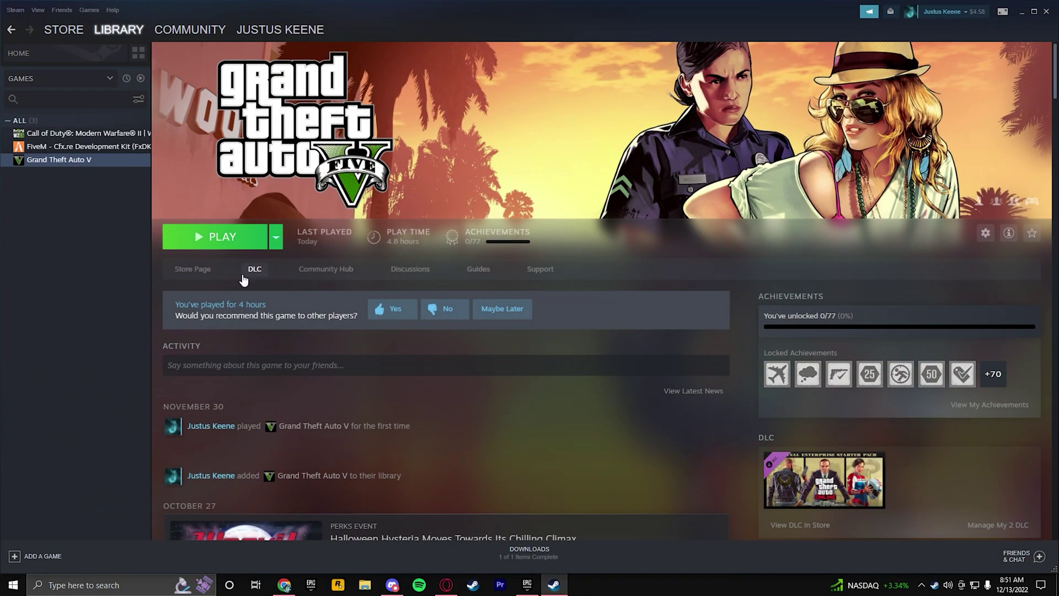
right_click(79, 160)
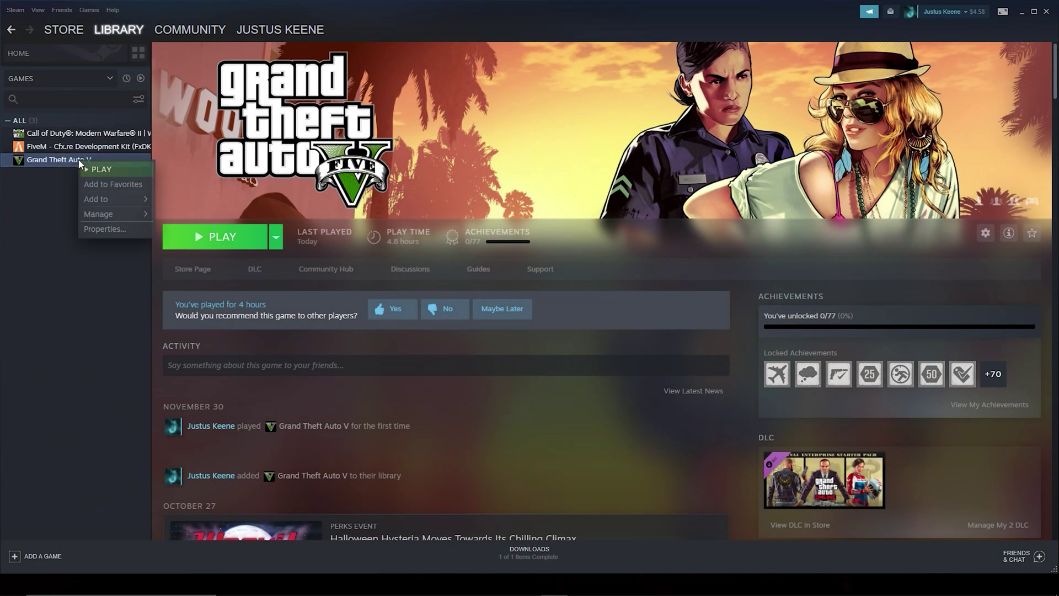
mouse_move(109, 217)
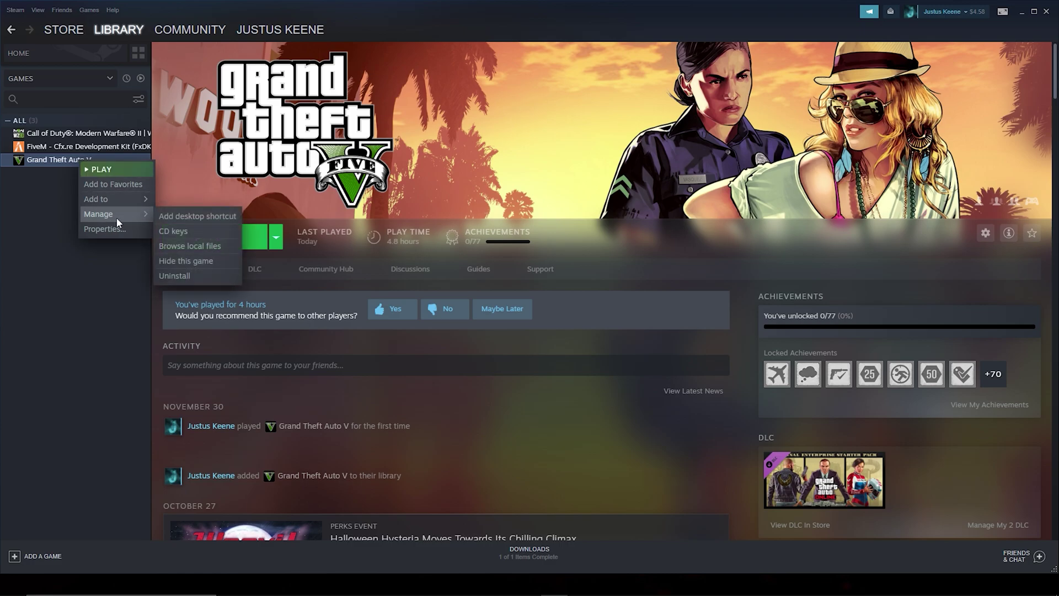
left_click(111, 229)
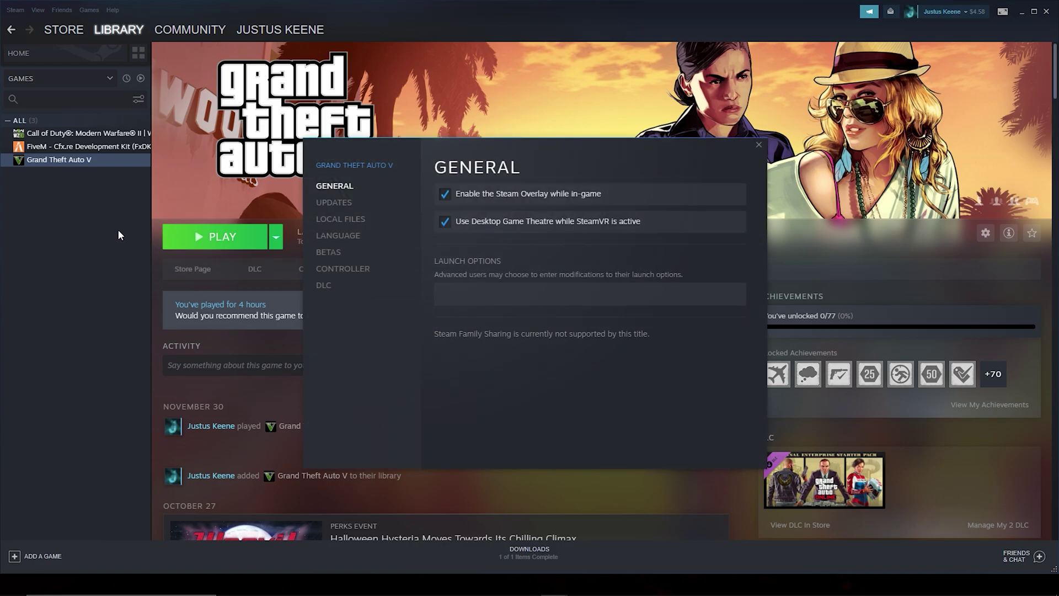
left_click(333, 220)
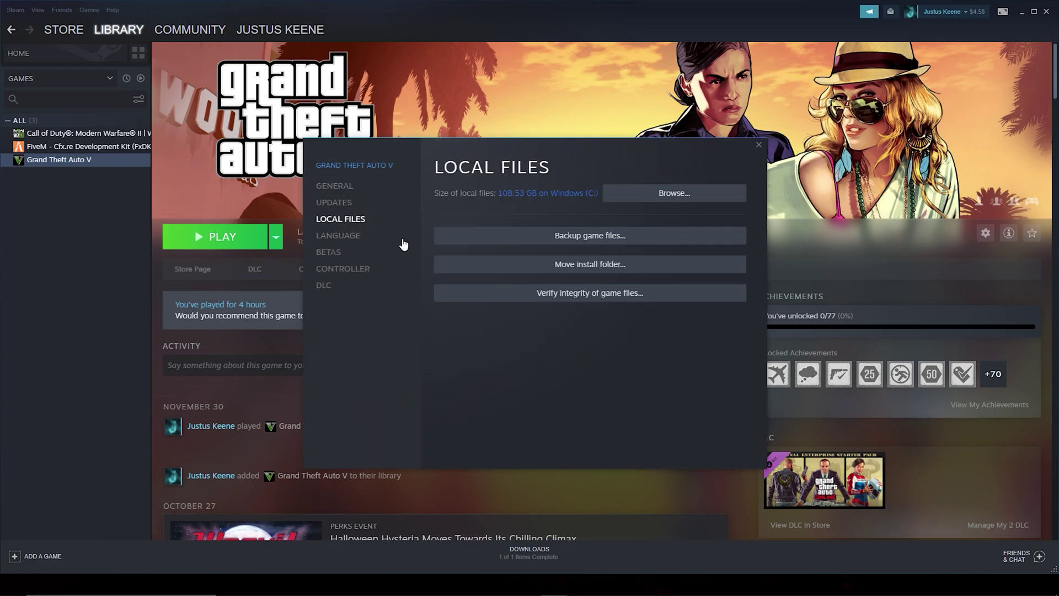
left_click(567, 295)
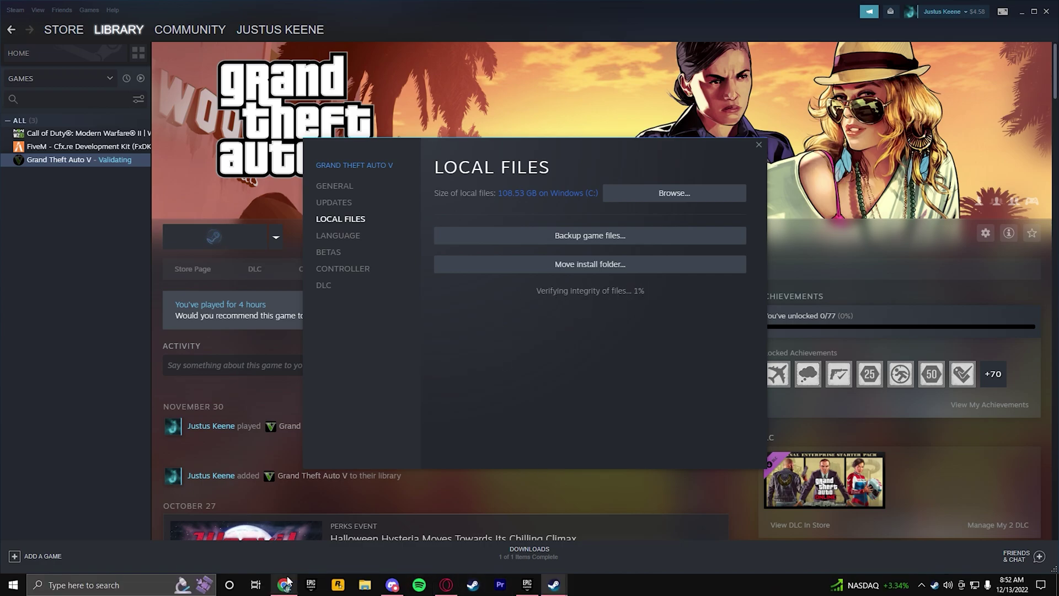
left_click(284, 585)
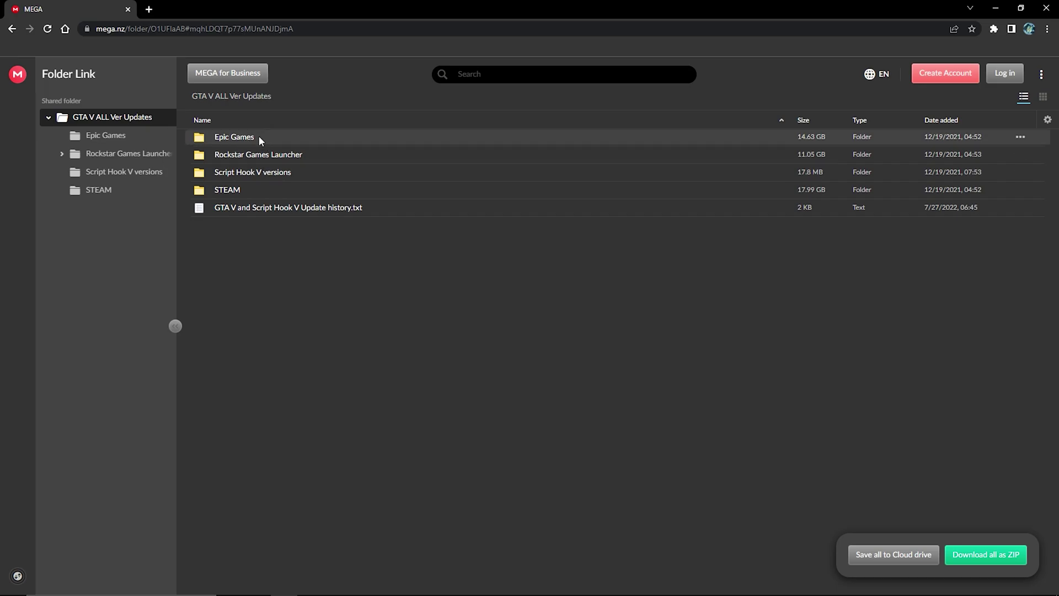
Browse the Epic Games, Rockstar Games Launcher and Script Hook V folders, ending in STEAM
double_click(244, 137)
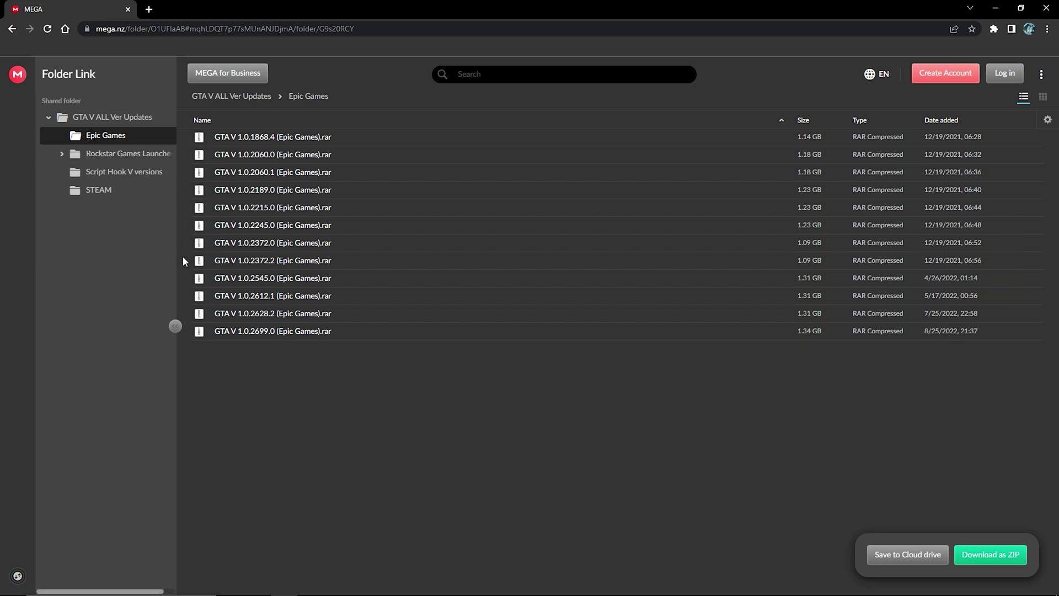
left_click(129, 158)
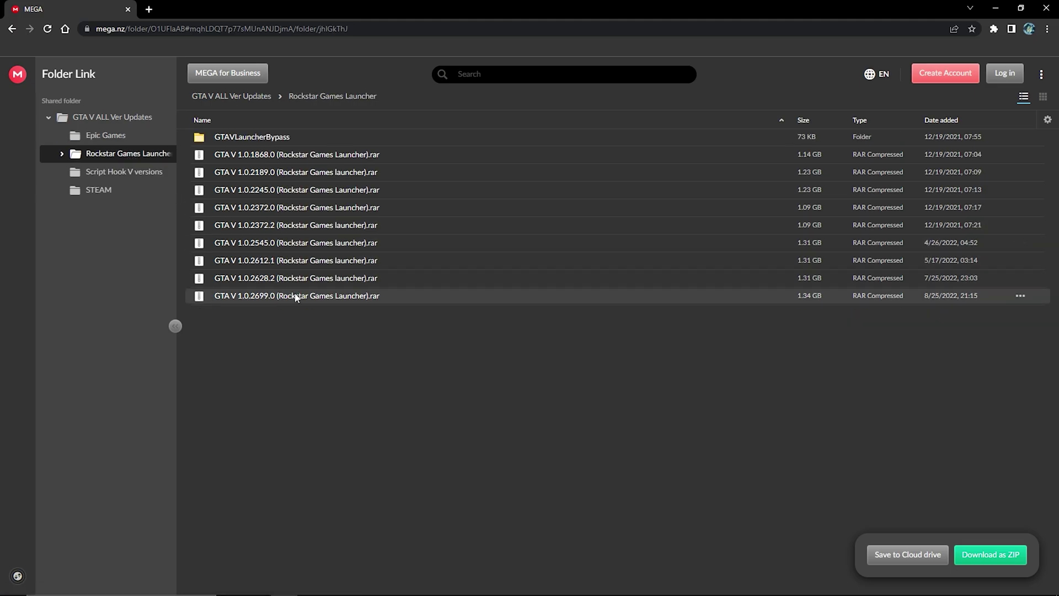
left_click(100, 172)
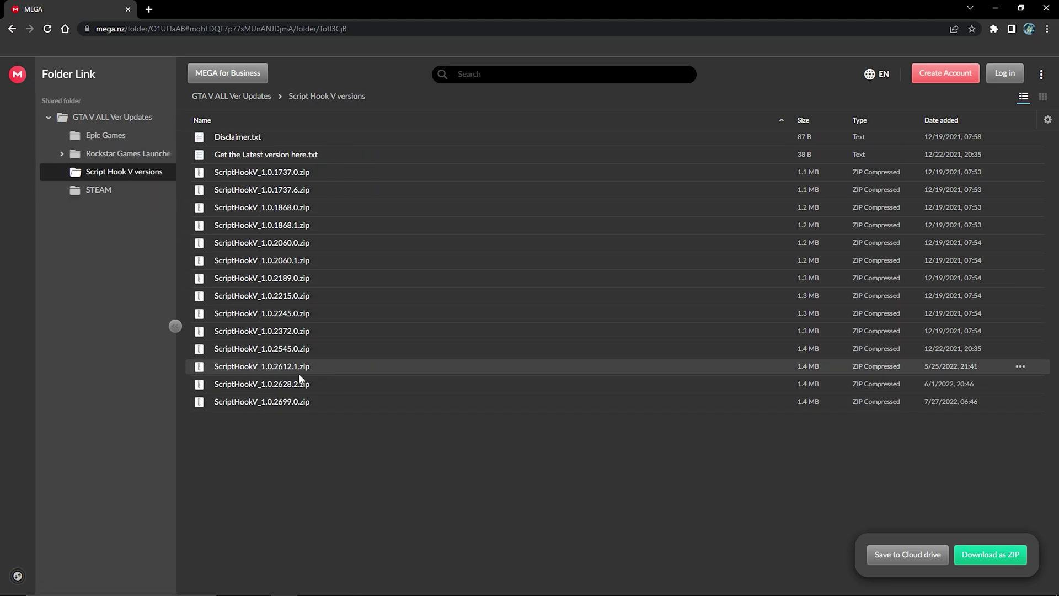
left_click(134, 190)
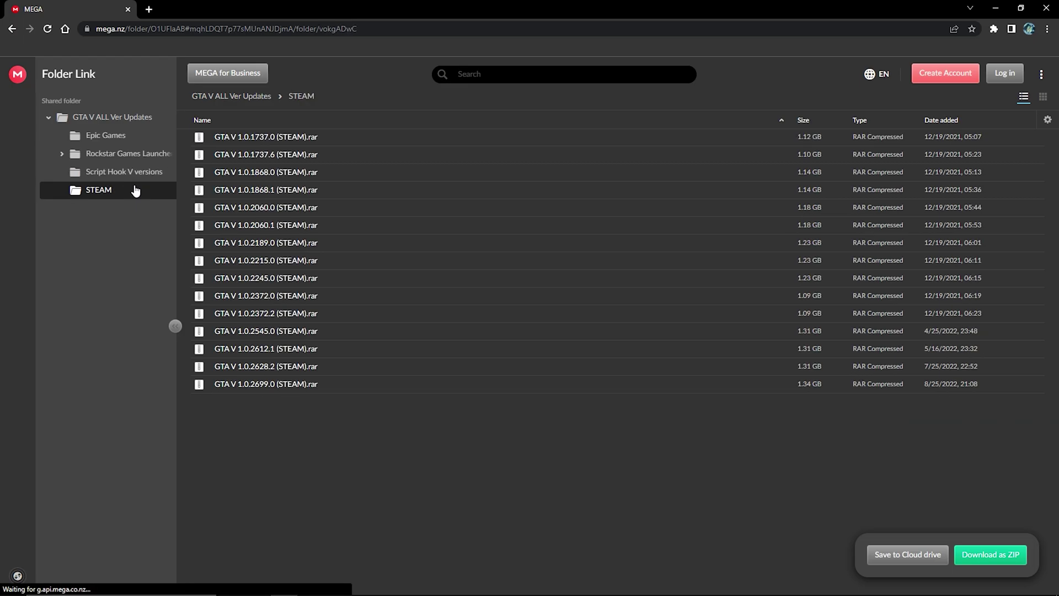
Start downloading GTA V 1.0.2699.0 (STEAM).rar and reopen the STEAM folder
left_click(289, 388)
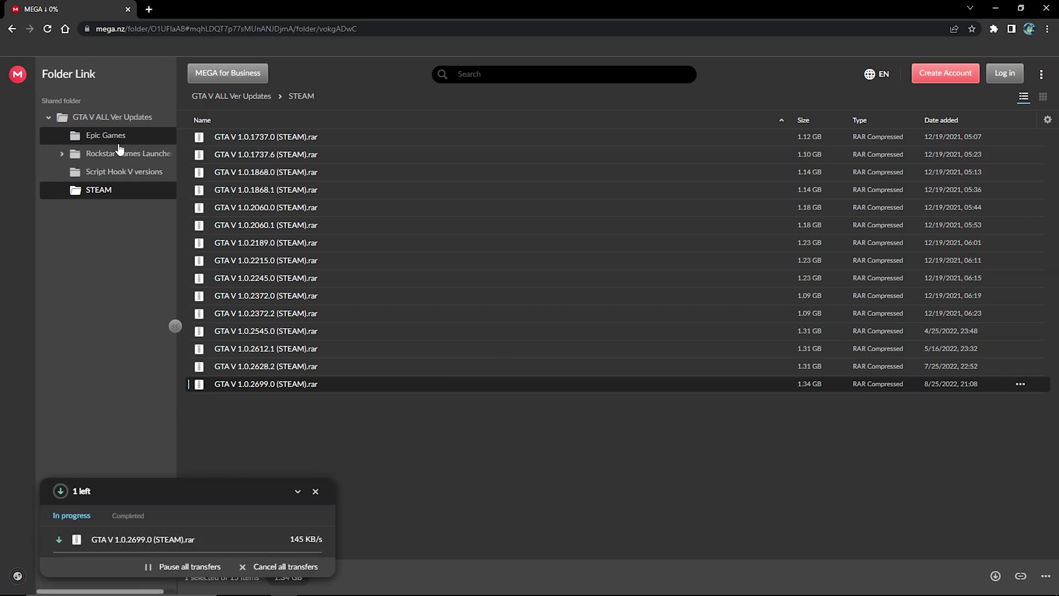
left_click(124, 126)
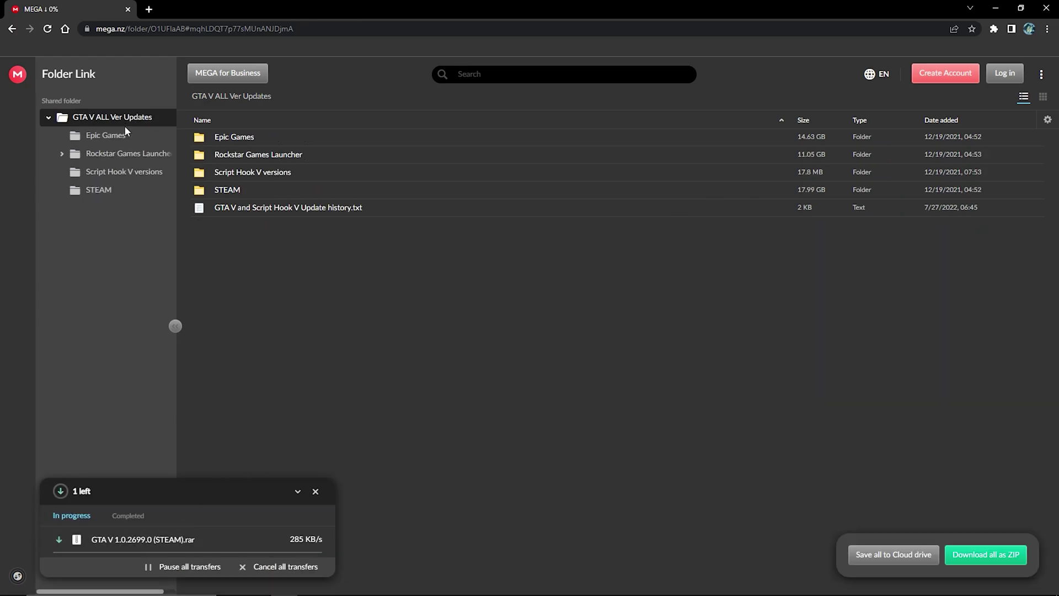
double_click(248, 185)
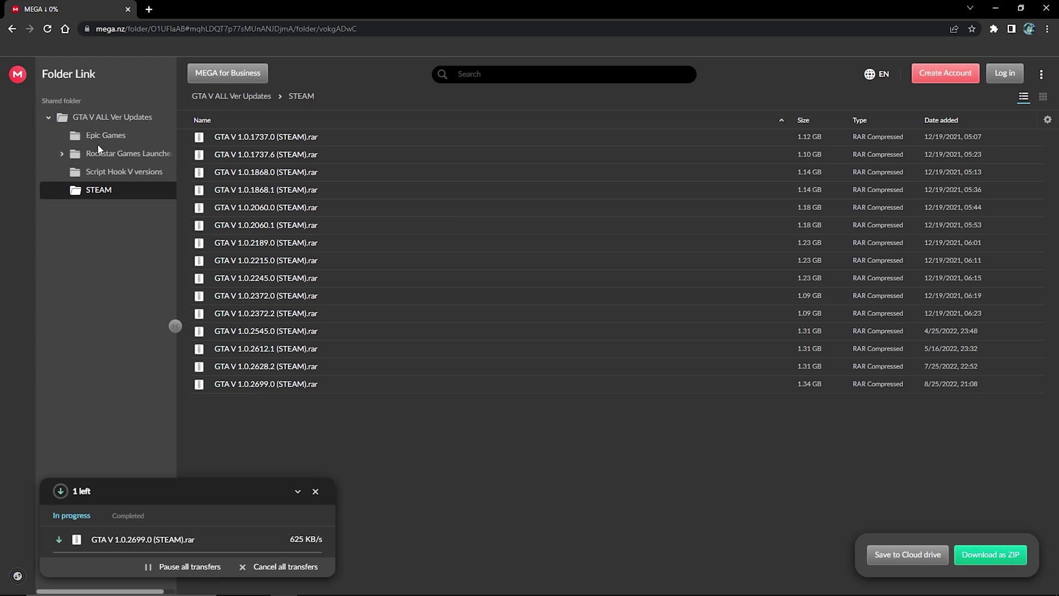
Browse the Rockstar Launcher, GTAVLauncherBypass, Epic and STEAM folders, ending in Script Hook V versions
left_click(106, 153)
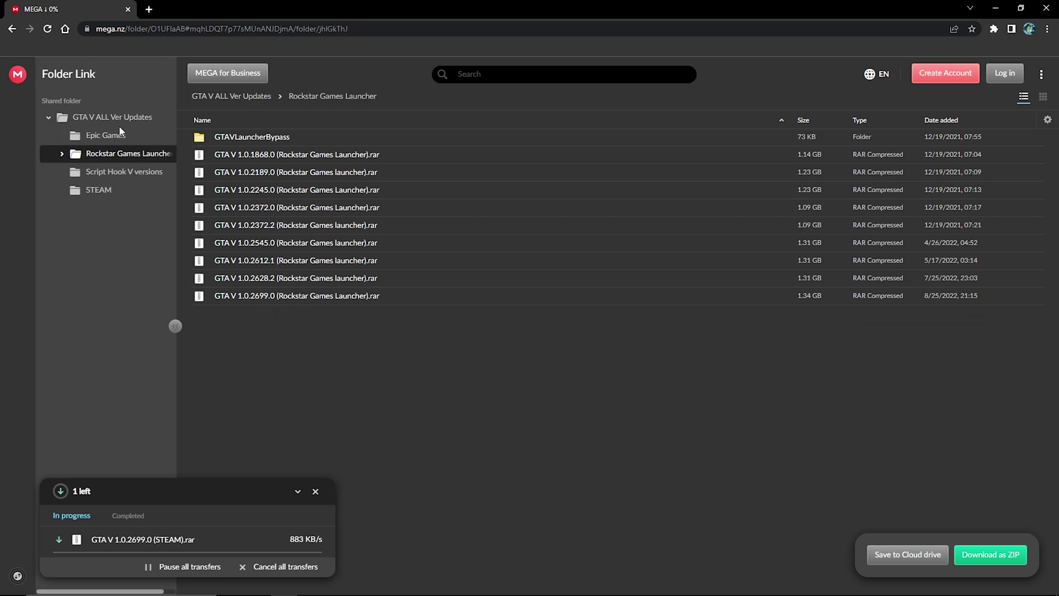
double_click(236, 138)
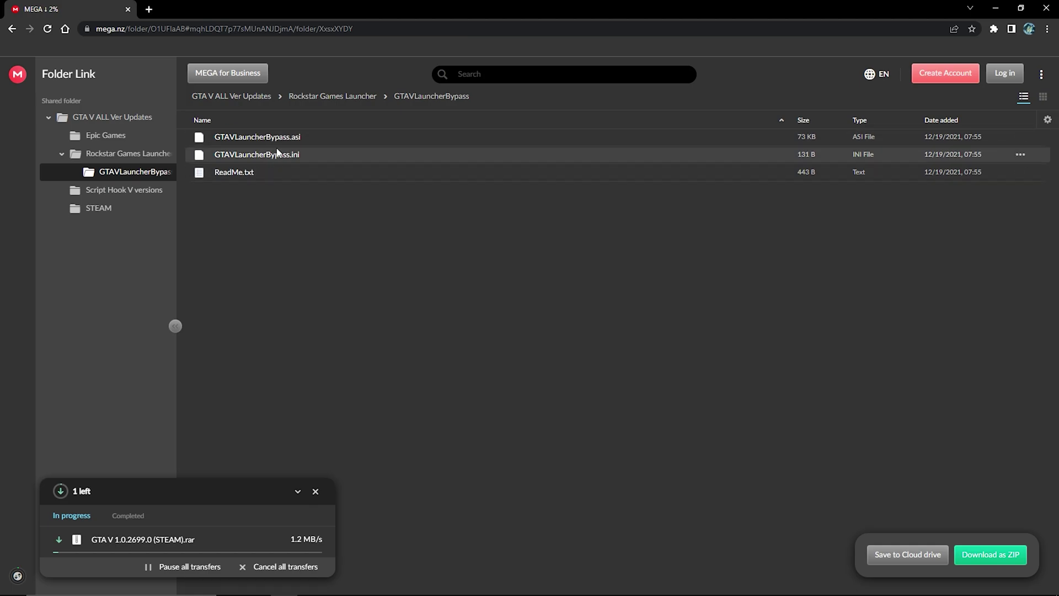
left_click(137, 155)
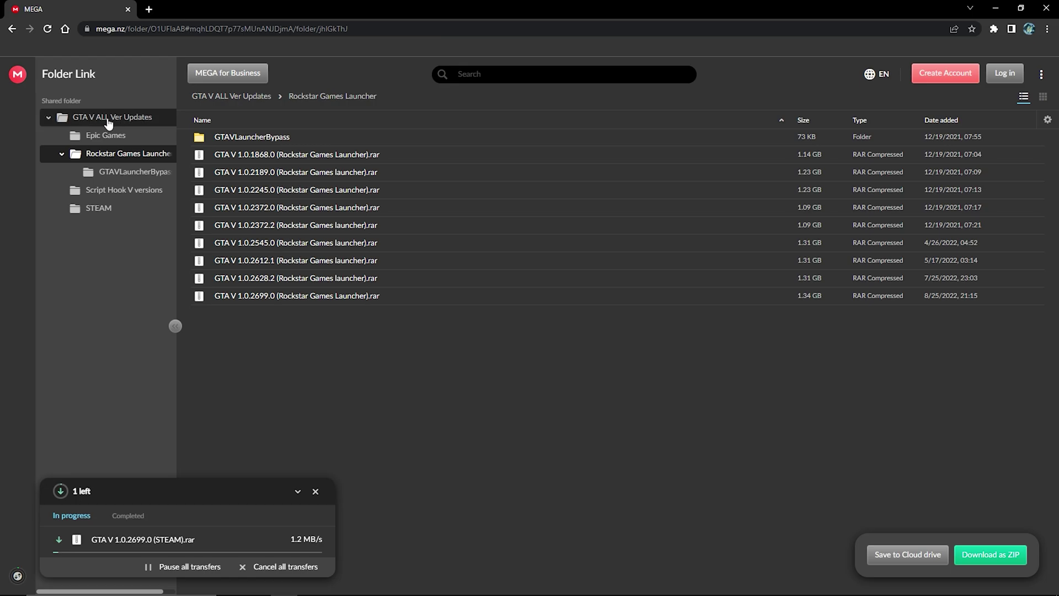
left_click(123, 190)
left_click(117, 208)
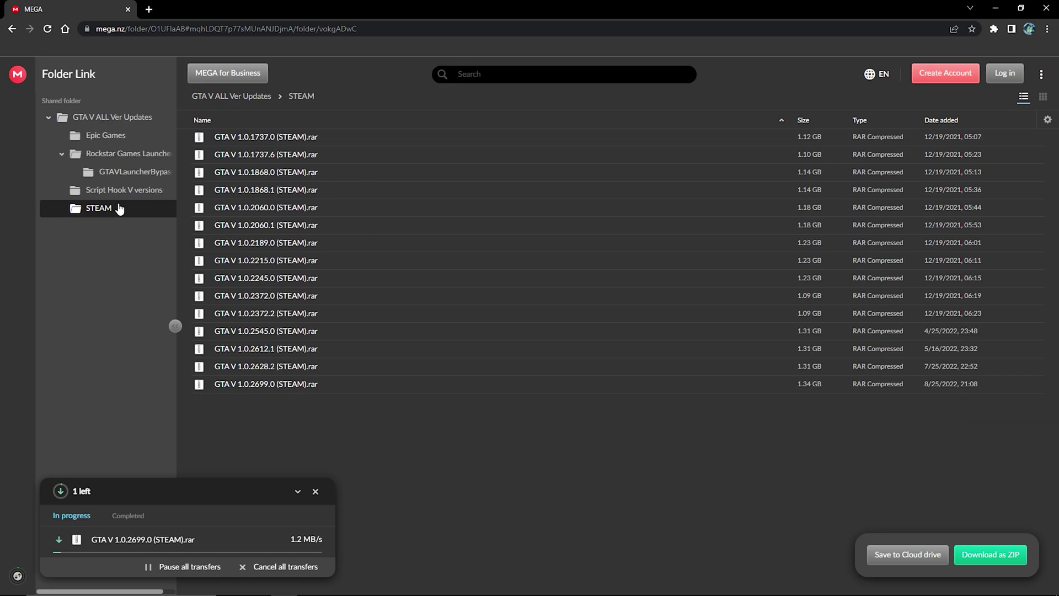
left_click(125, 141)
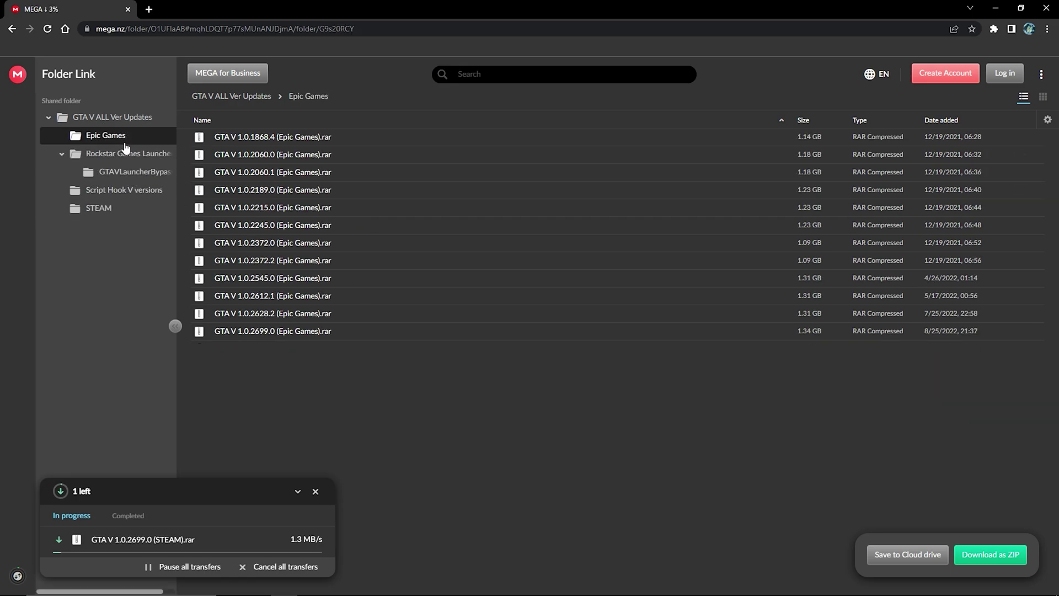
left_click(144, 214)
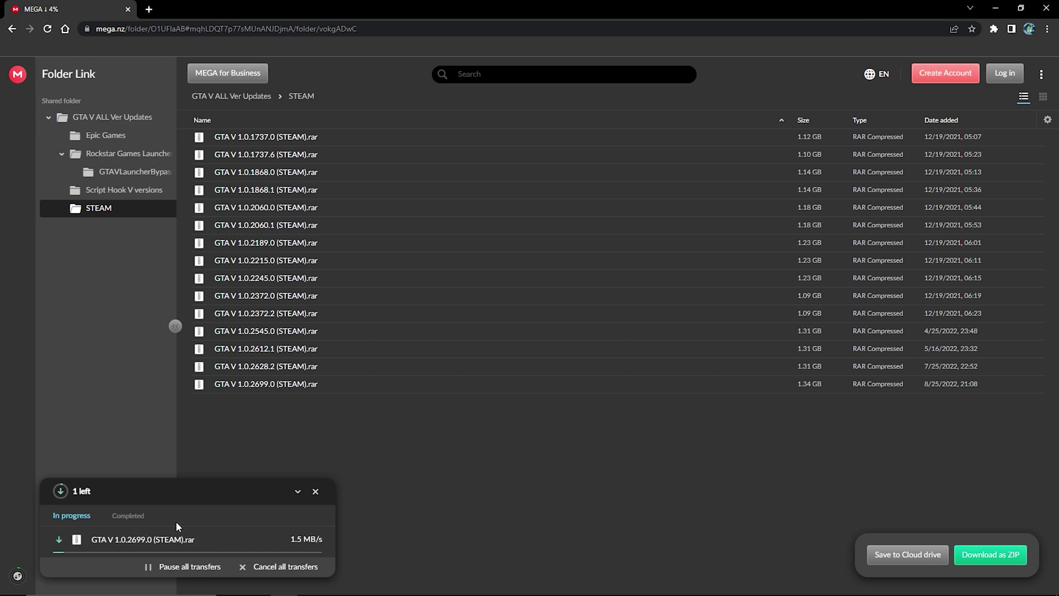
left_click(150, 191)
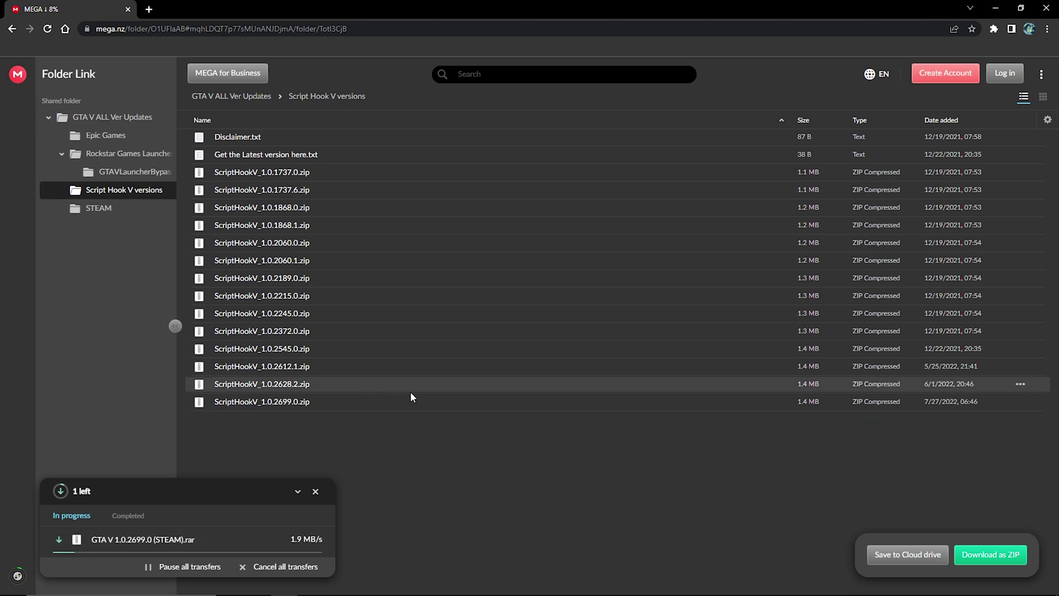
Download ScriptHookV_1.0.2699.0.zip, then minimize Chrome to see Steam's verification at 47%
left_click(288, 409)
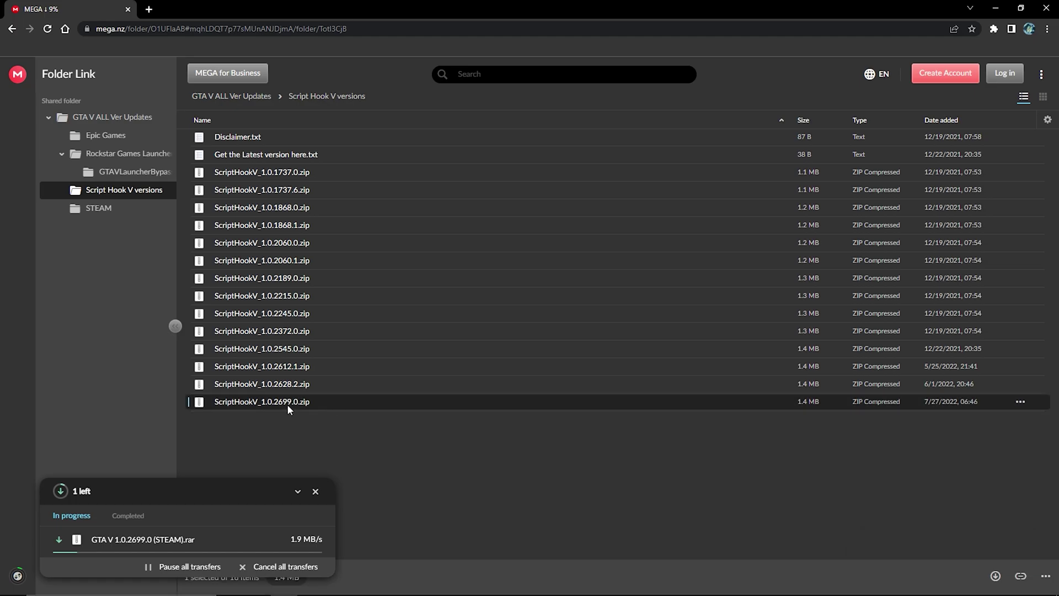
double_click(307, 407)
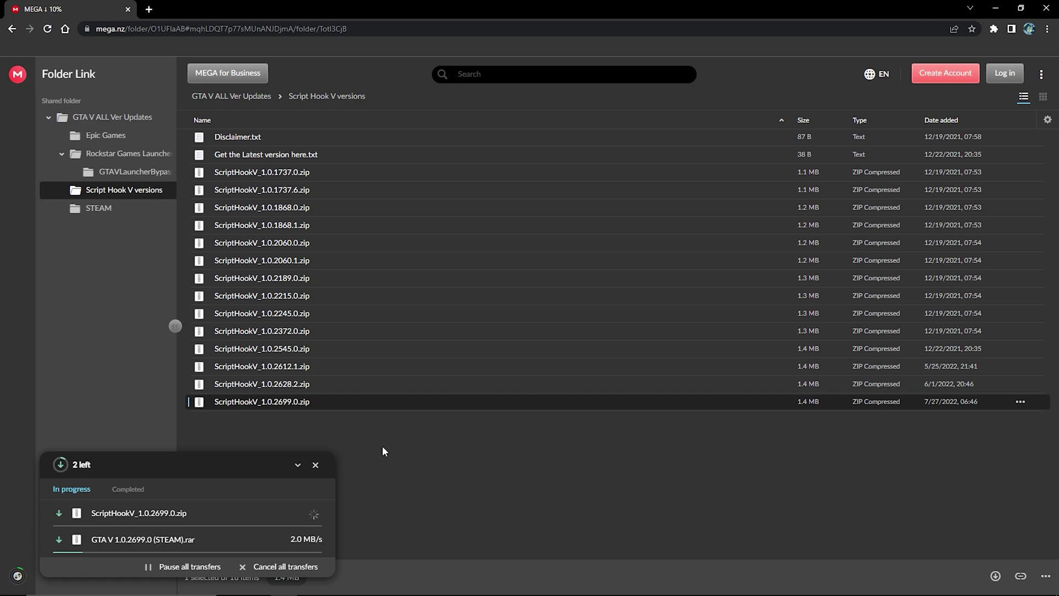
left_click(1001, 7)
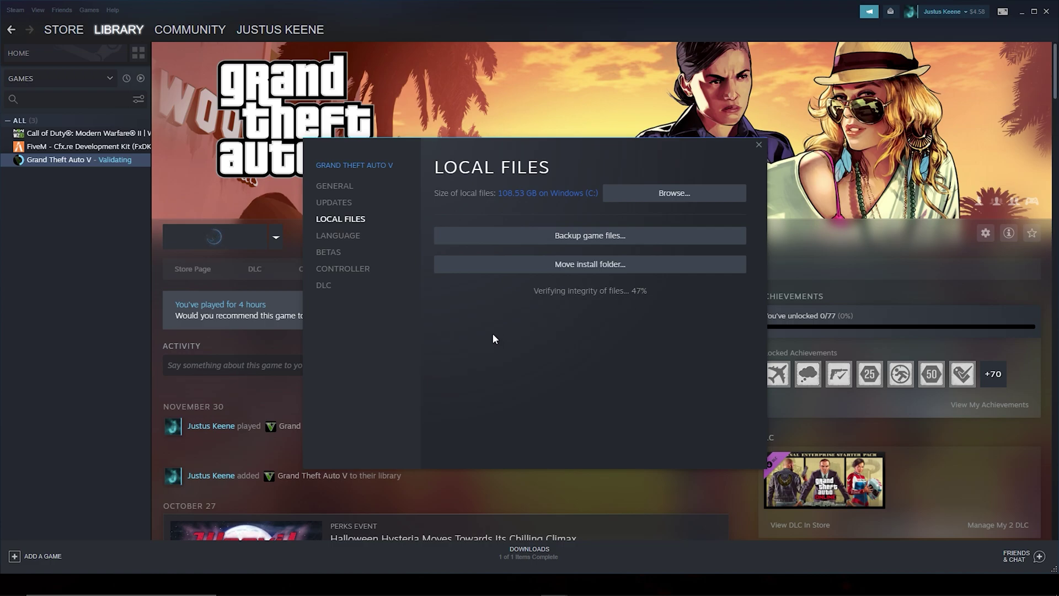
Switch between the MEGA downloads and Steam to check GTA V verification progress
key("super")
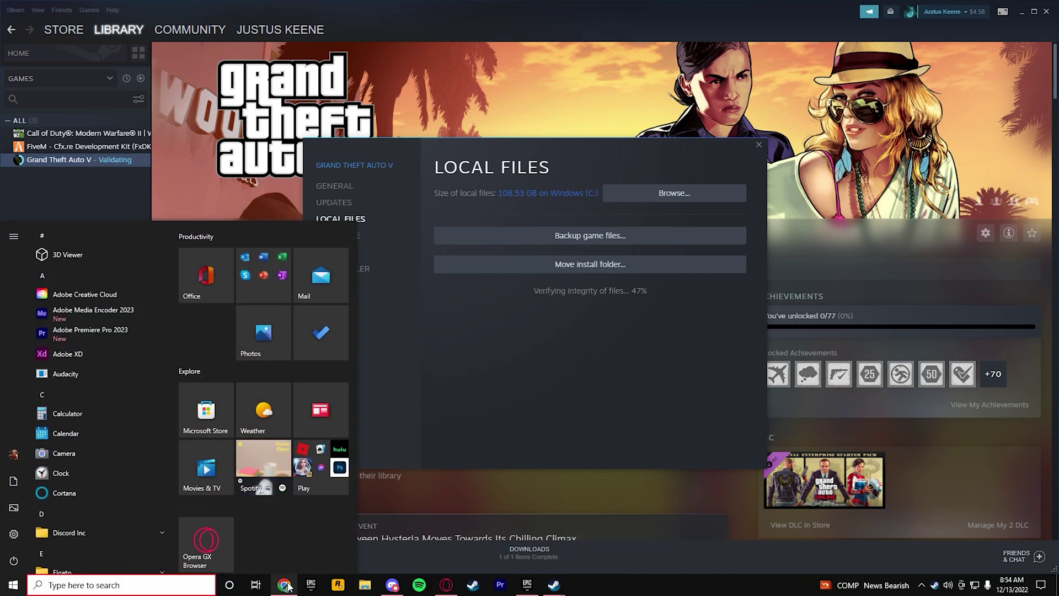
left_click(285, 585)
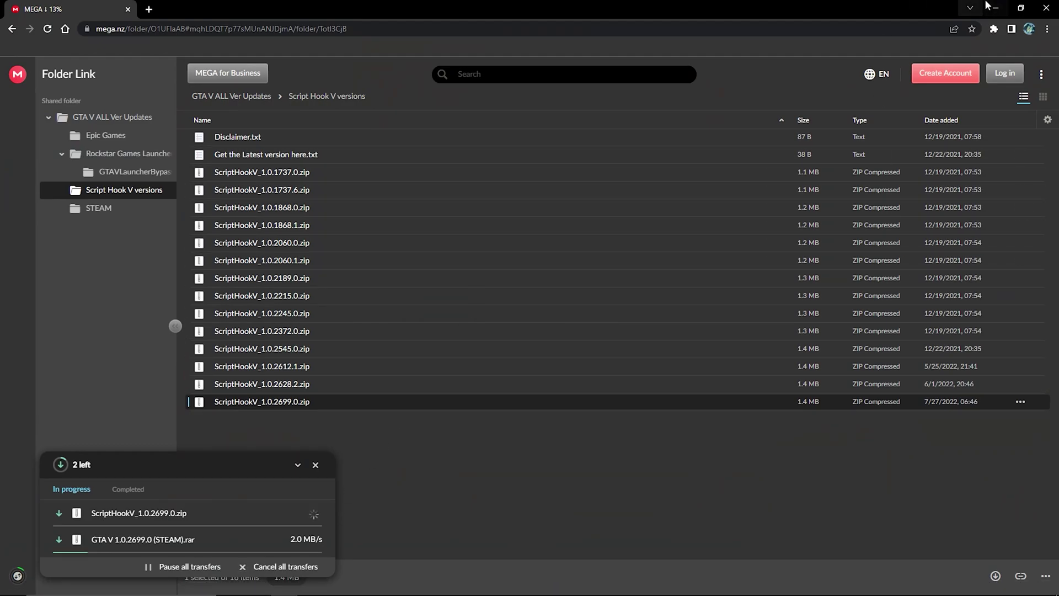
left_click(993, 7)
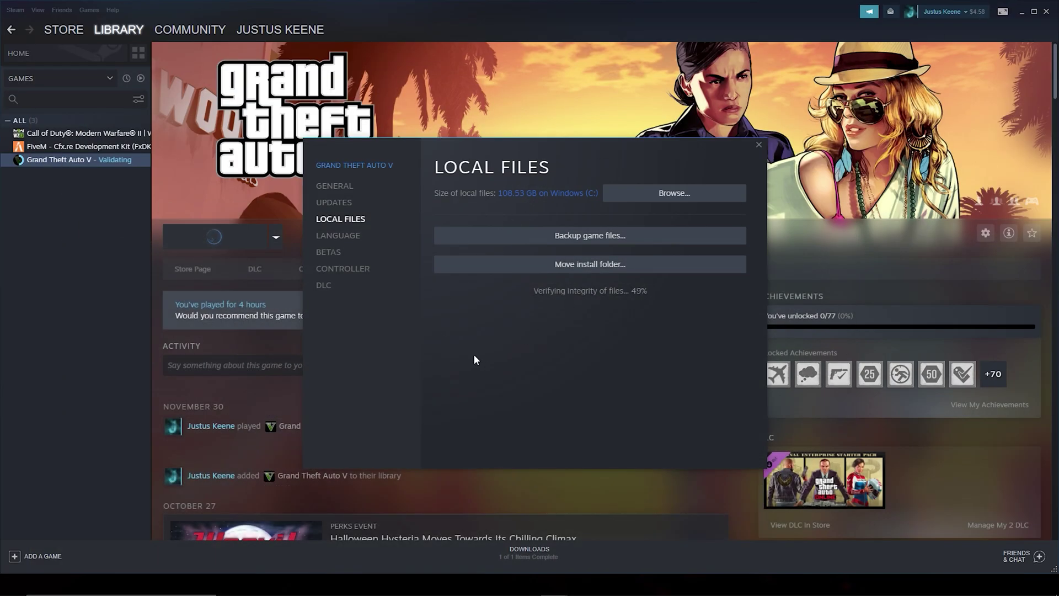
key("super")
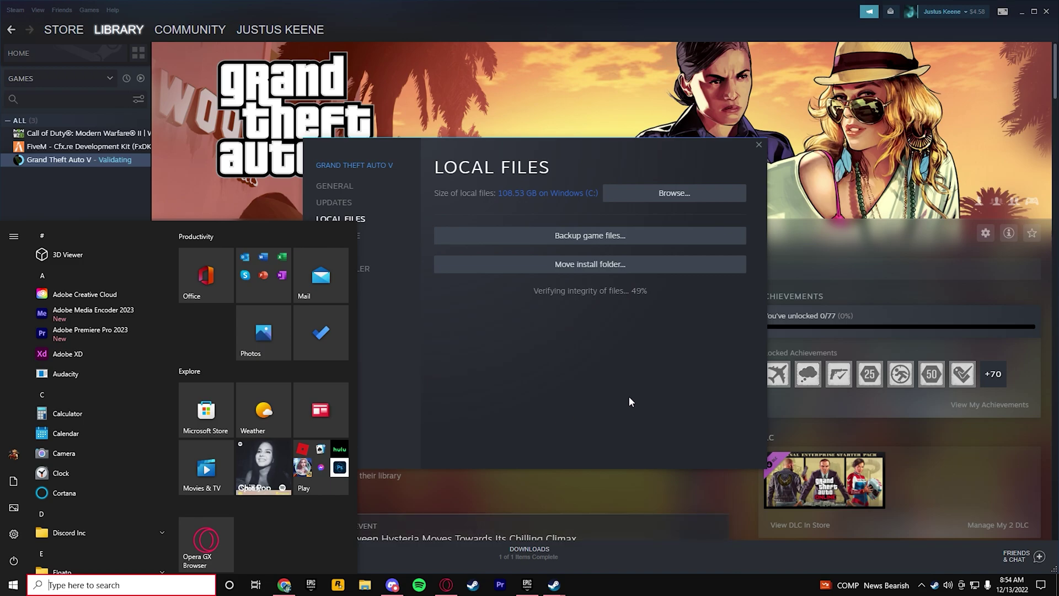